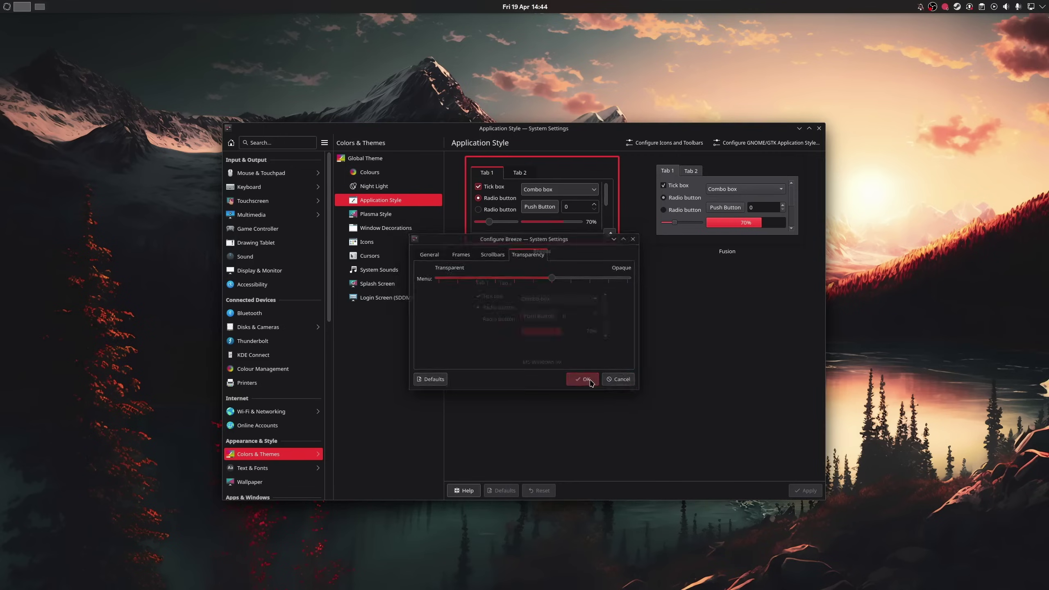
Step: Take the accent colour from the wallpaper, move the panel to the top, and pick Bing as picture-of-the-day provider
{"action": "right_click", "coordinate": [858, 251]}
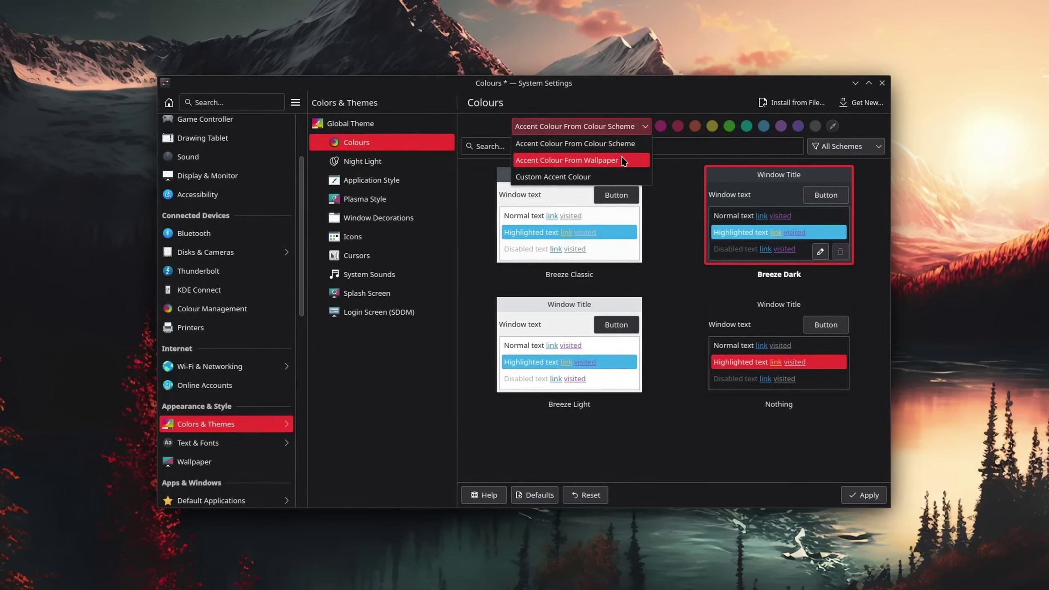
{"action": "left_click", "coordinate": [585, 159]}
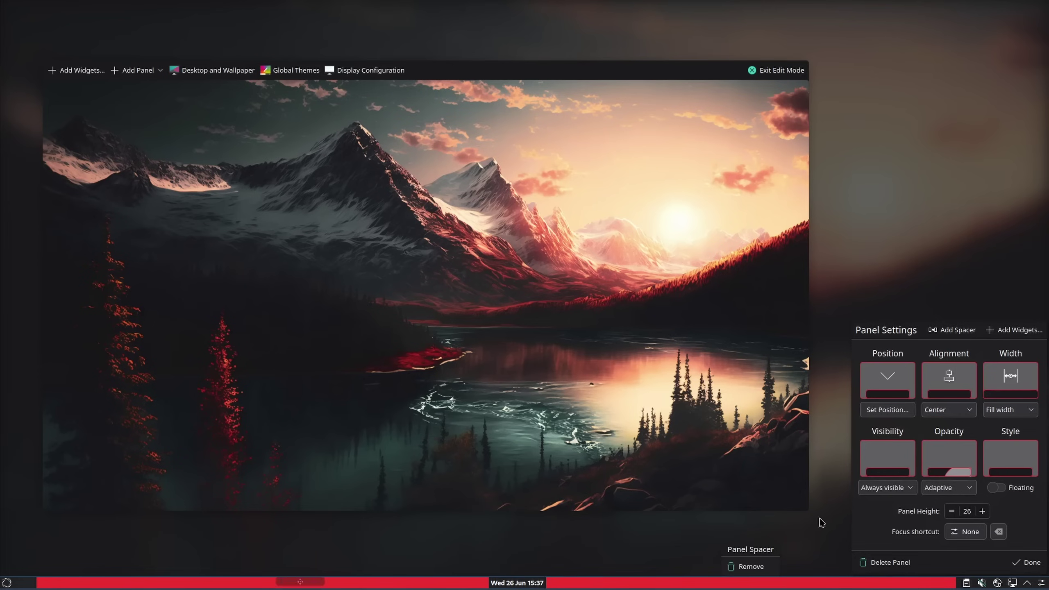
{"action": "left_click", "coordinate": [532, 62]}
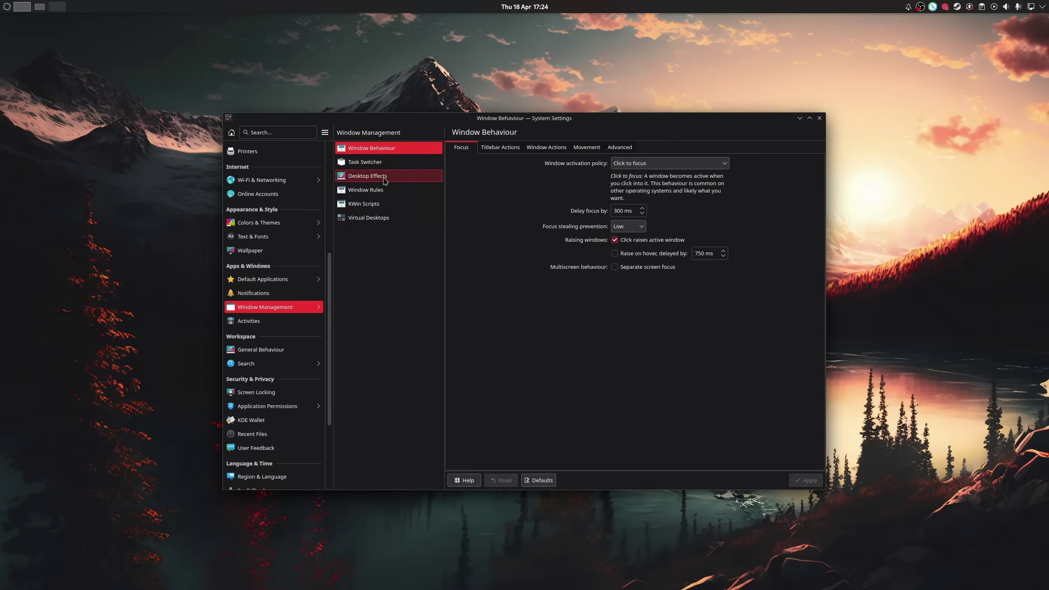
{"action": "left_click", "coordinate": [384, 181]}
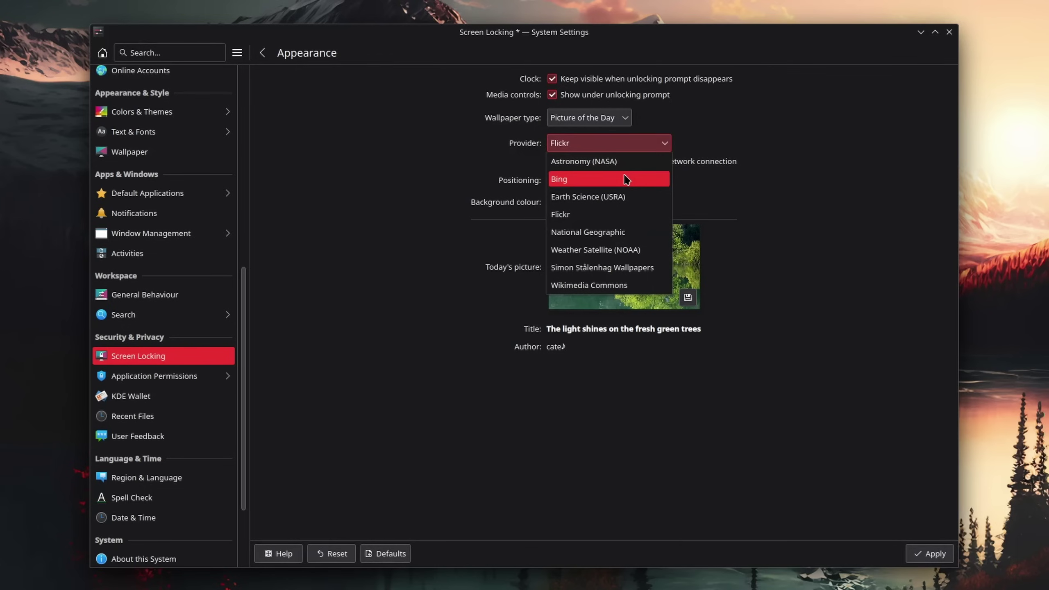
{"action": "left_click", "coordinate": [627, 180]}
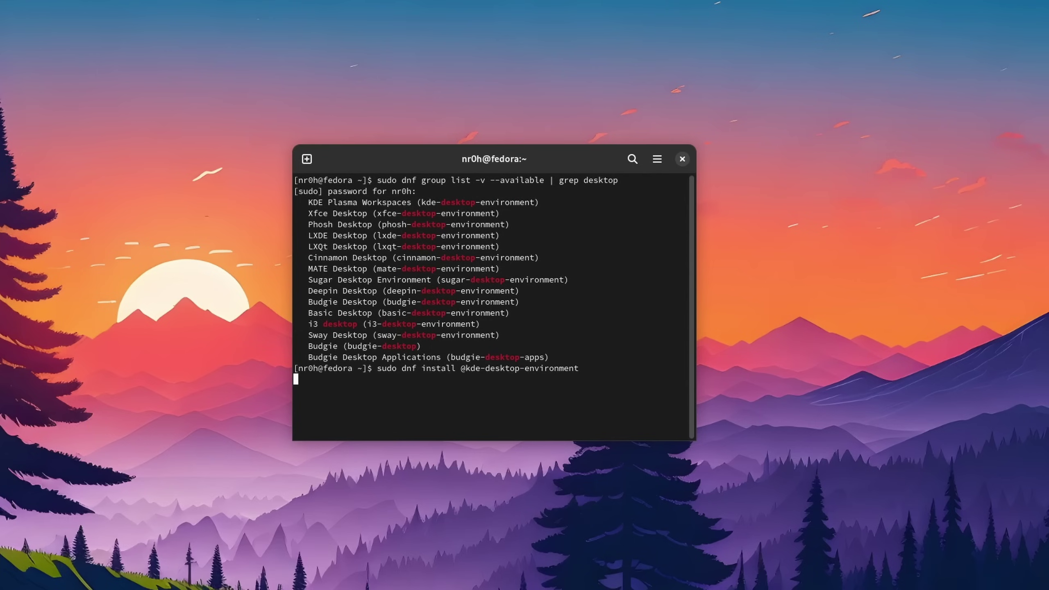
Step: Show Blender's details in Discover and list the sources it can be installed from
{"action": "left_click", "coordinate": [17, 574]}
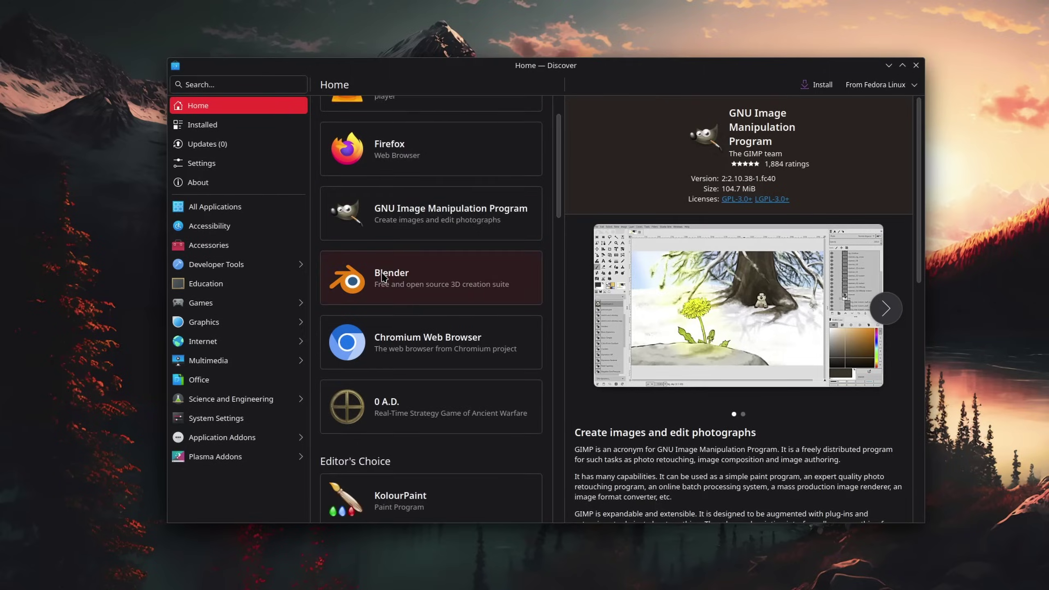
{"action": "left_click", "coordinate": [383, 285]}
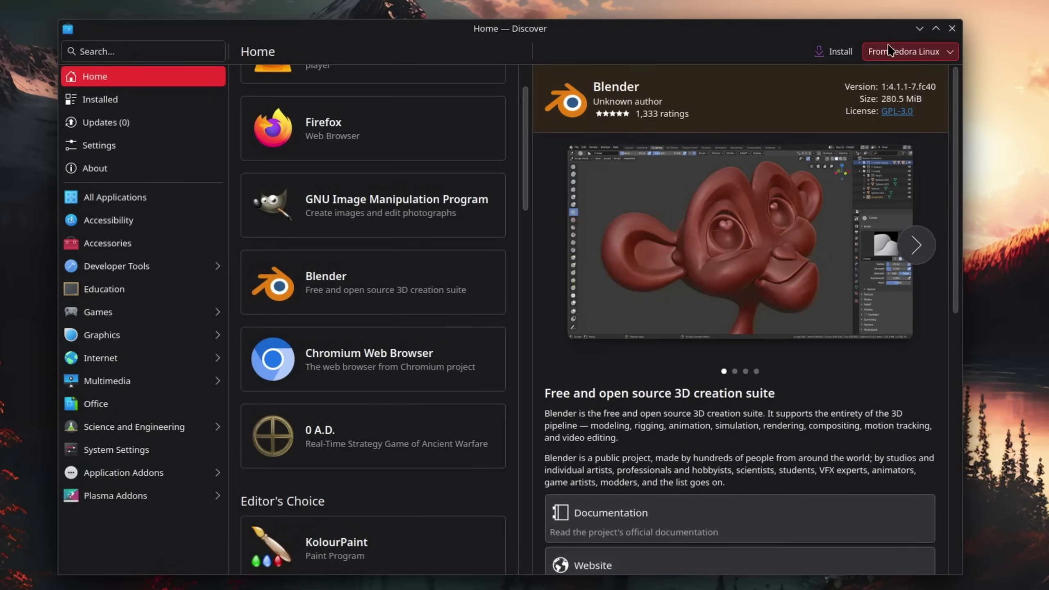
{"action": "left_click", "coordinate": [887, 43]}
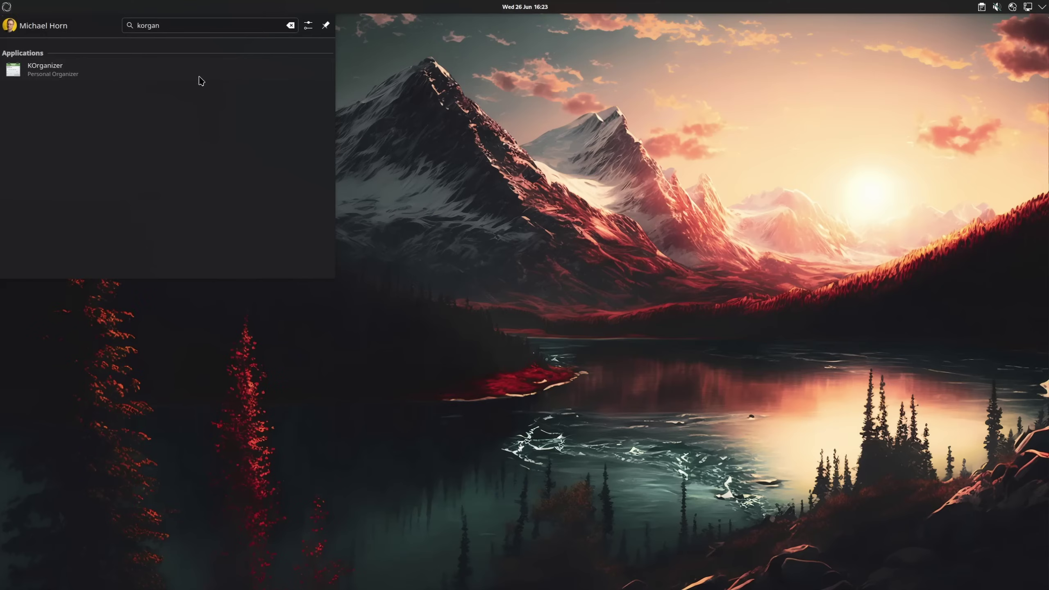
Step: Bring up the panel calendar showing the June 2024 events
{"action": "left_click", "coordinate": [544, 8]}
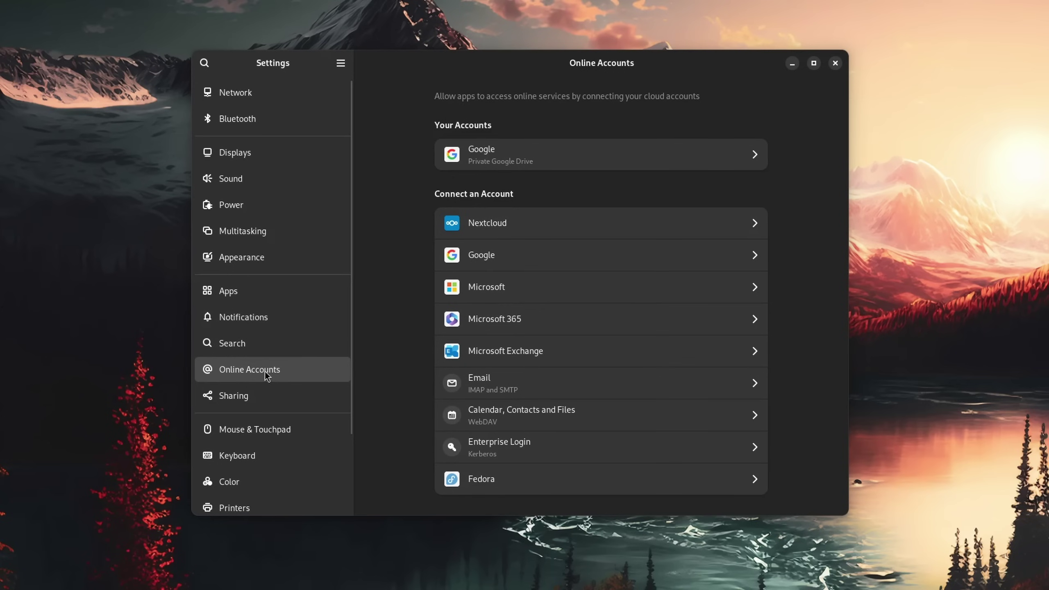
Step: View the connected Google account's details, then close the calendar popover
{"action": "left_click", "coordinate": [588, 167]}
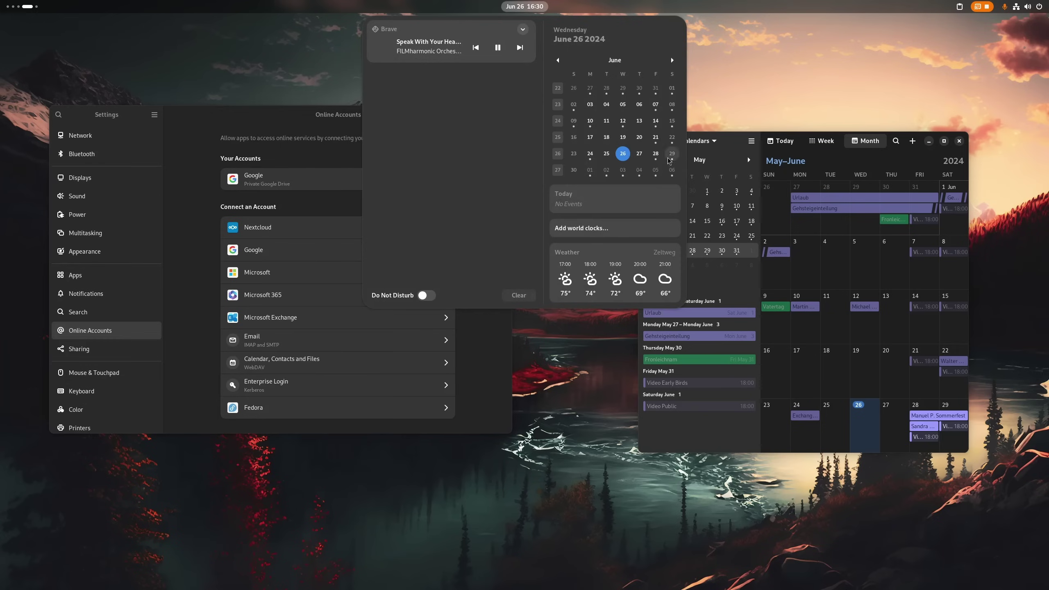
{"action": "left_click", "coordinate": [791, 162]}
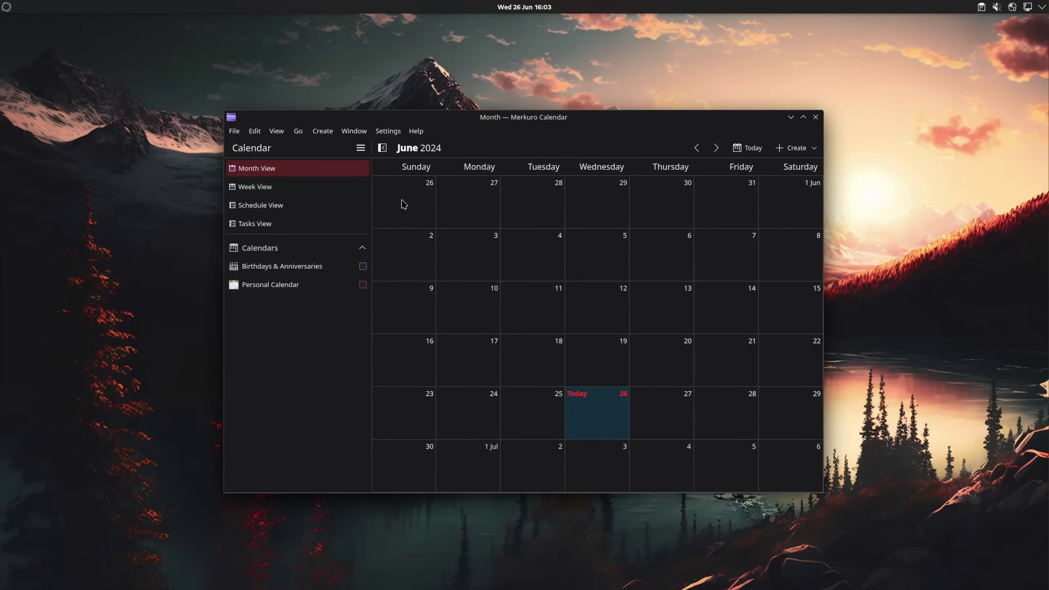
{"action": "left_click", "coordinate": [392, 133]}
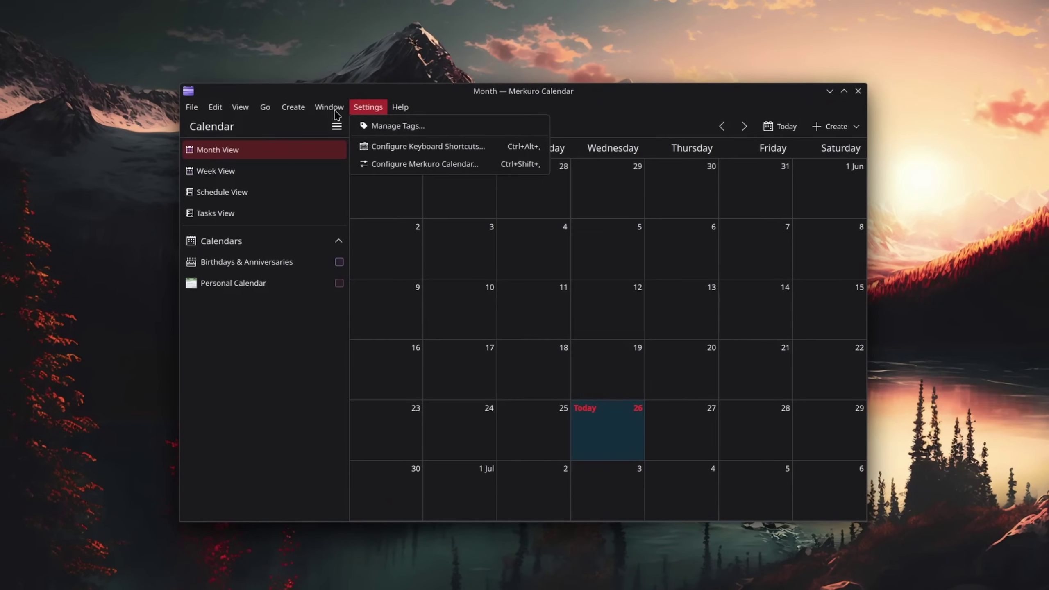
{"action": "left_click", "coordinate": [388, 126]}
{"action": "left_click", "coordinate": [506, 253]}
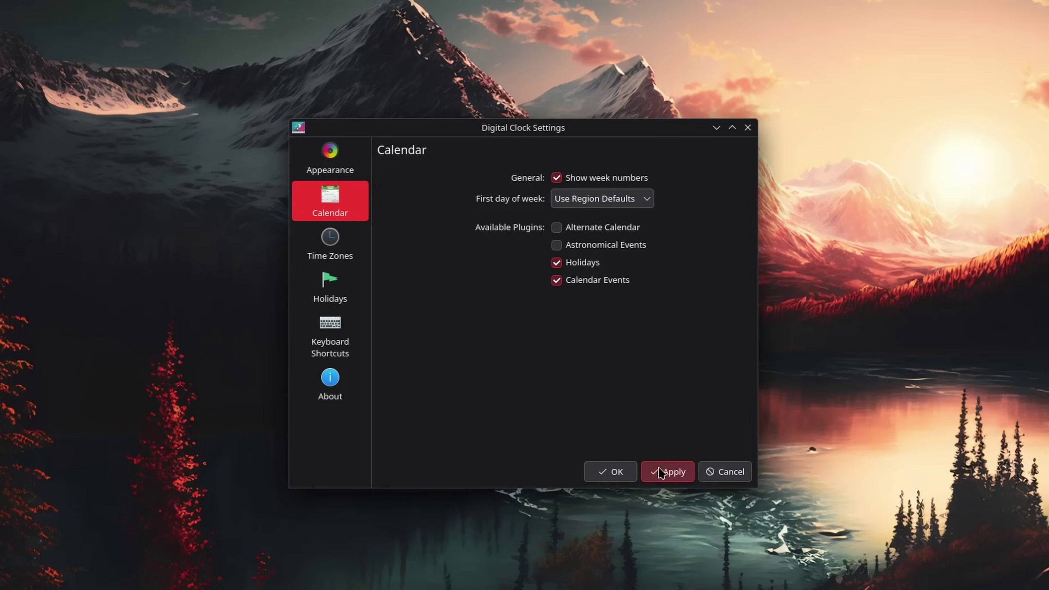
{"action": "left_click", "coordinate": [339, 326]}
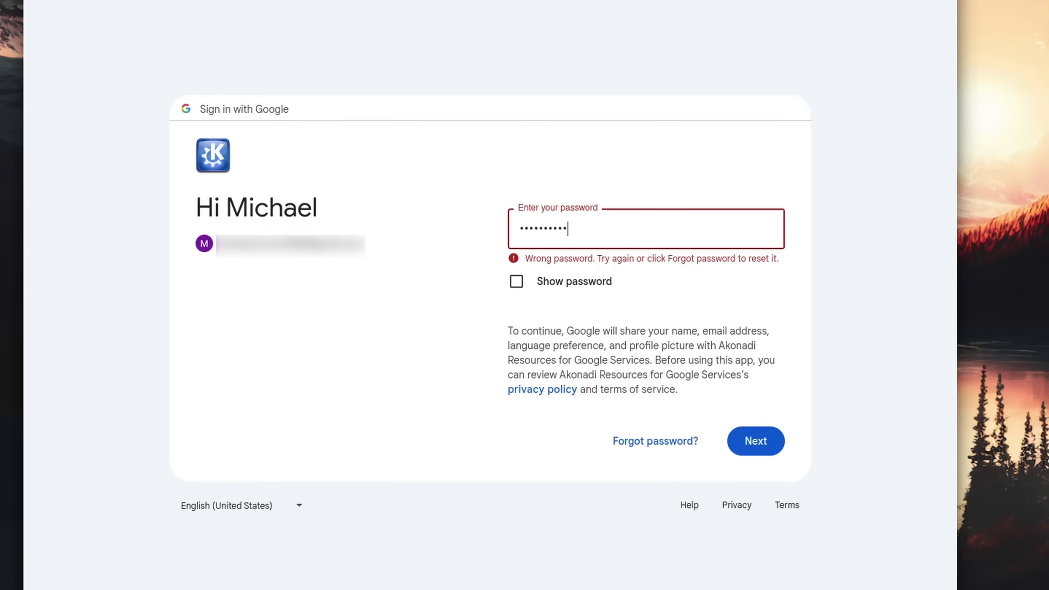
Step: Submit the Google account password and bring up the KDE Wallet settings page
{"action": "key", "text": "Return"}
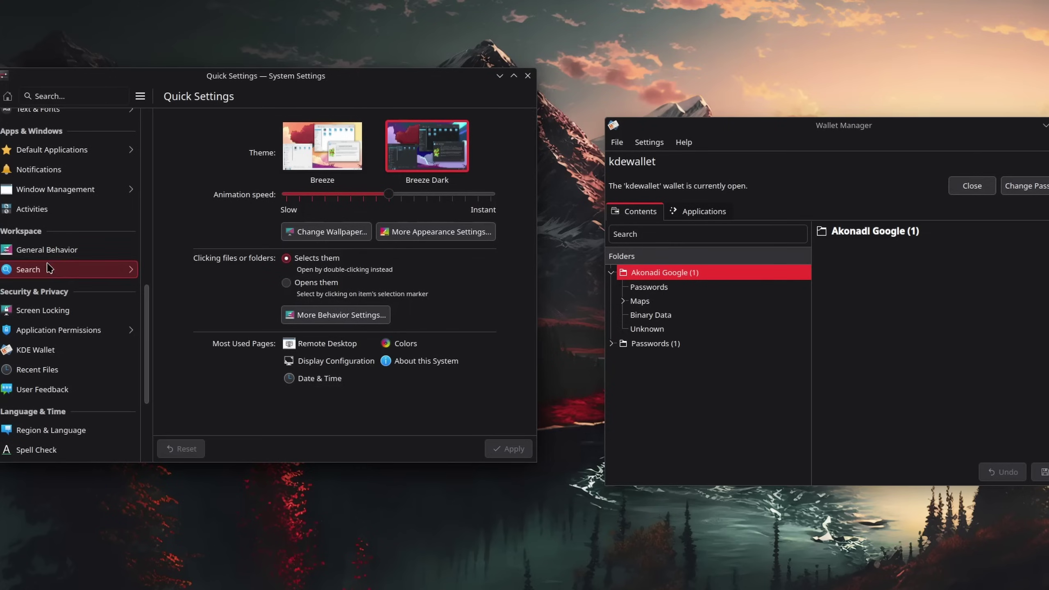
{"action": "left_click", "coordinate": [57, 353]}
{"action": "left_click_drag", "start_coordinate": [313, 84], "coordinate": [333, 84]}
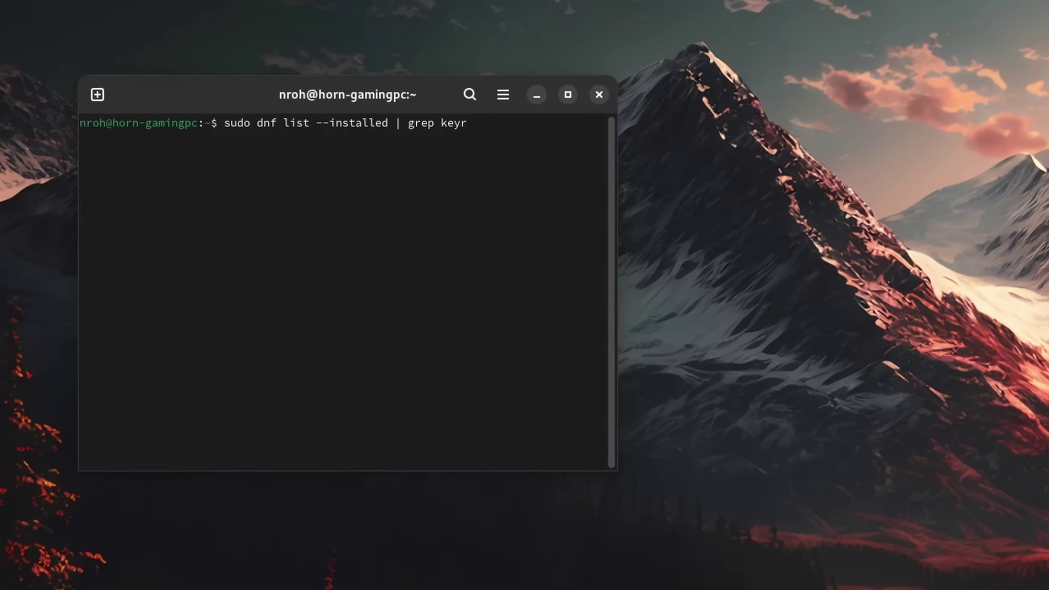
Step: Search installed keyring packages, highlight the kwallet-pam advice, and confirm the new wallet password
{"action": "key", "text": "Return"}
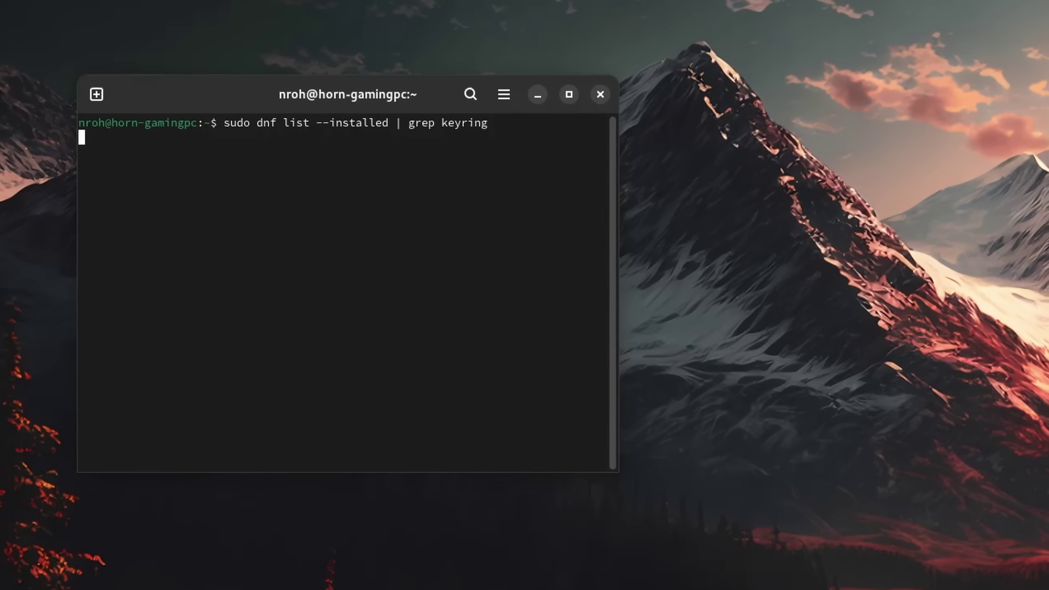
{"action": "triple_click", "coordinate": [76, 140]}
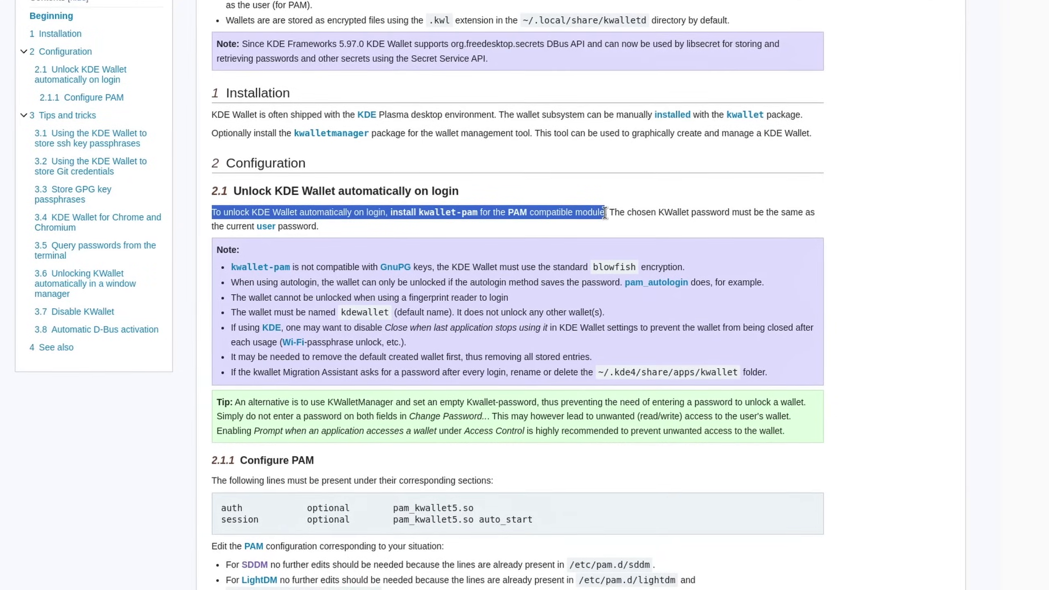
{"action": "left_click_drag", "start_coordinate": [612, 211], "coordinate": [821, 208]}
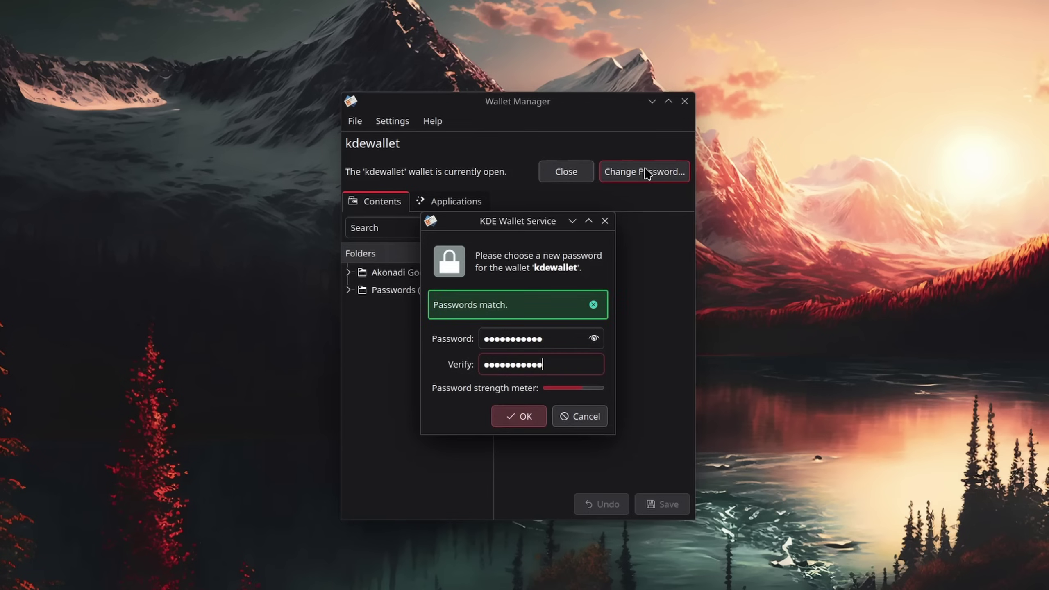
{"action": "key", "text": "Return"}
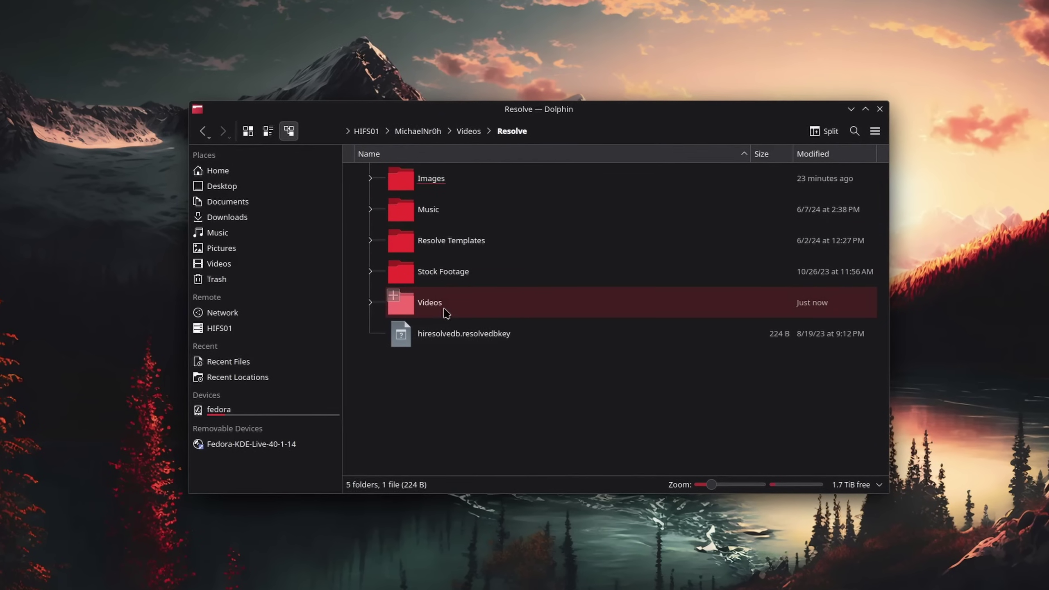
Step: Select the Videos and Images folders on the HIFS01 share
{"action": "left_click", "coordinate": [830, 303]}
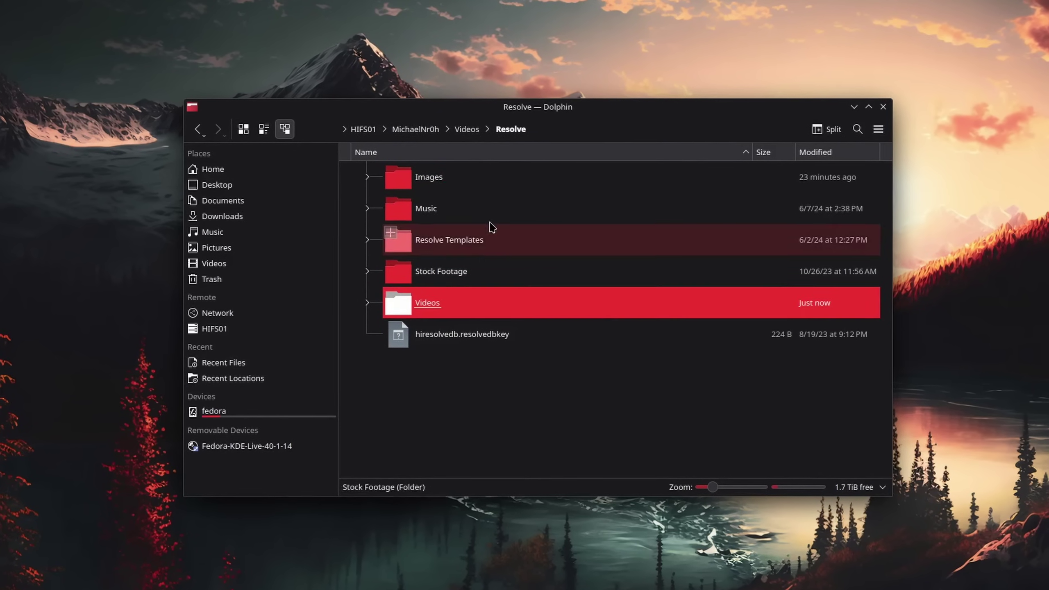
{"action": "left_click", "coordinate": [481, 191]}
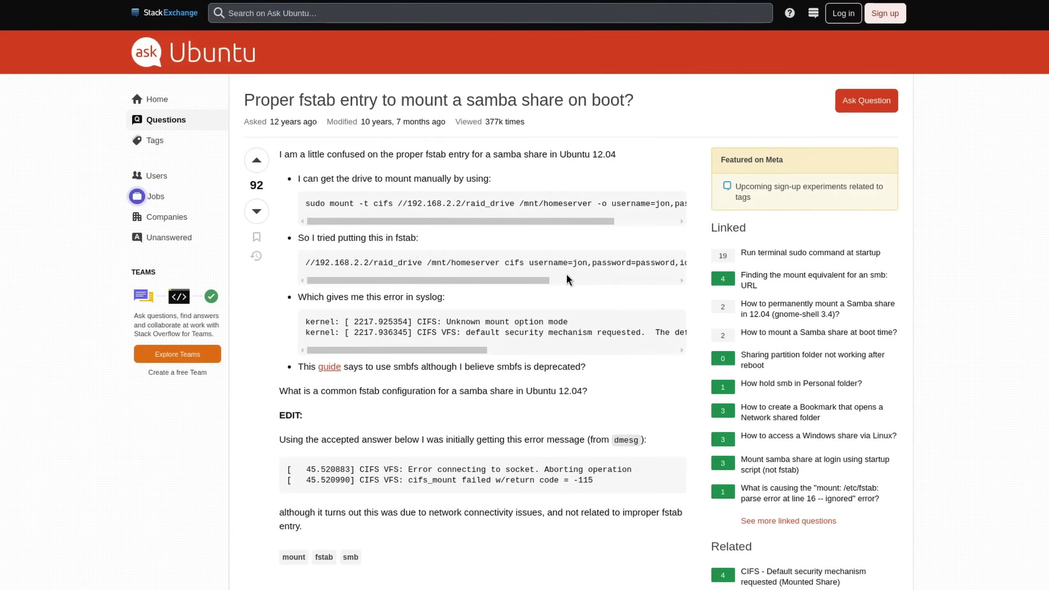
{"action": "left_click_drag", "start_coordinate": [555, 281], "coordinate": [574, 280]}
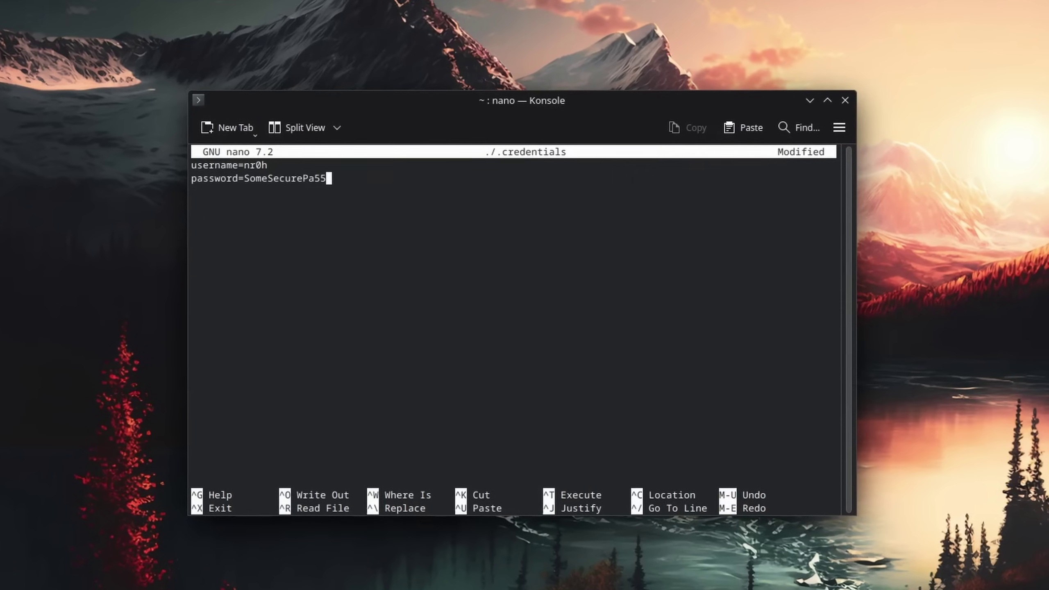
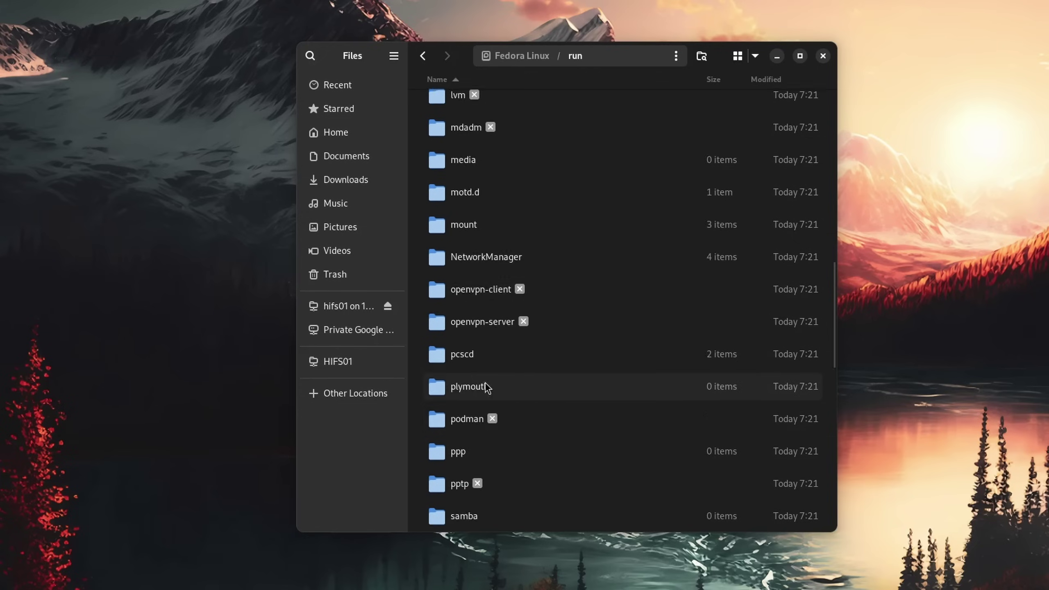
Step: Browse to /run/user/1000 in Files and add another Resolve media storage location
{"action": "scroll", "coordinate": [462, 362], "scroll_direction": "down", "scroll_amount": 5}
{"action": "double_click", "coordinate": [456, 246]}
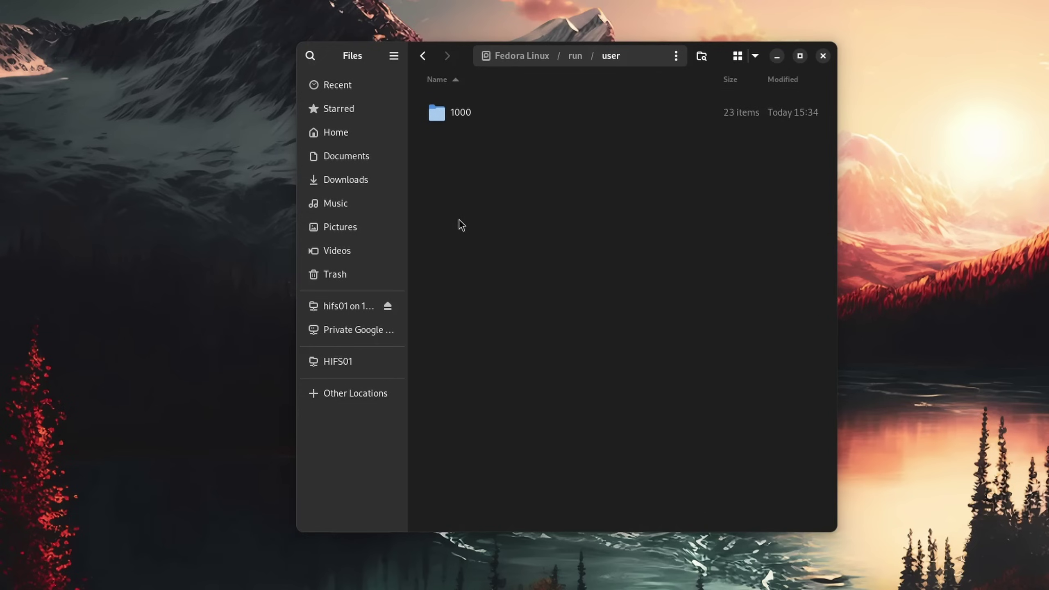
{"action": "double_click", "coordinate": [472, 118]}
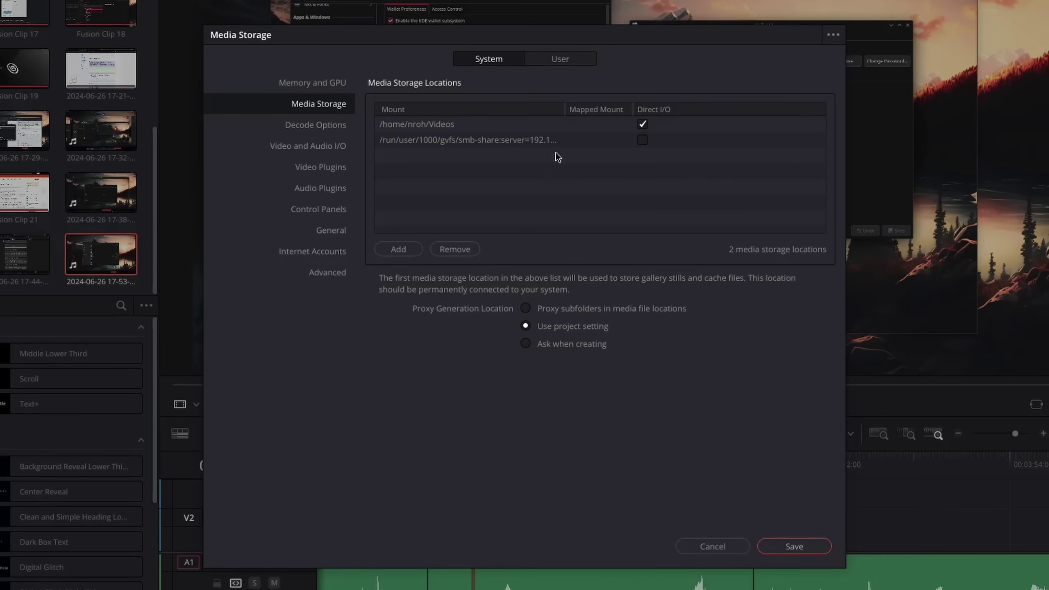
{"action": "left_click", "coordinate": [399, 249]}
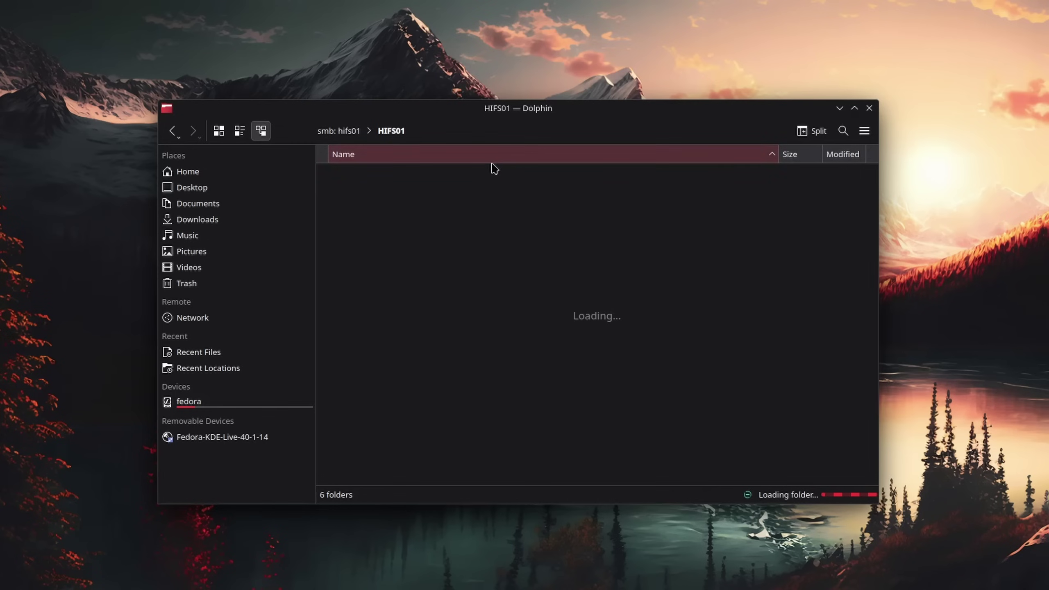
Step: Select part of the HIFS01 share's path in Dolphin's location bar
{"action": "left_click_drag", "start_coordinate": [455, 133], "coordinate": [362, 133]}
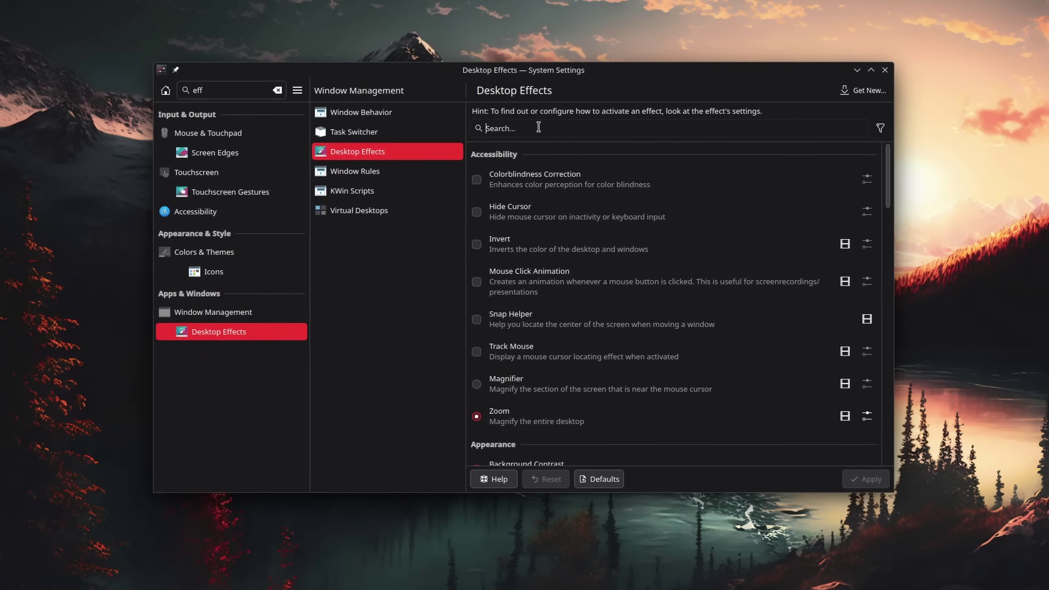
Step: Highlight the title of the r/kde post 'Plasma 6, how to use cube desktop effect'
{"action": "left_click_drag", "start_coordinate": [221, 94], "coordinate": [581, 96]}
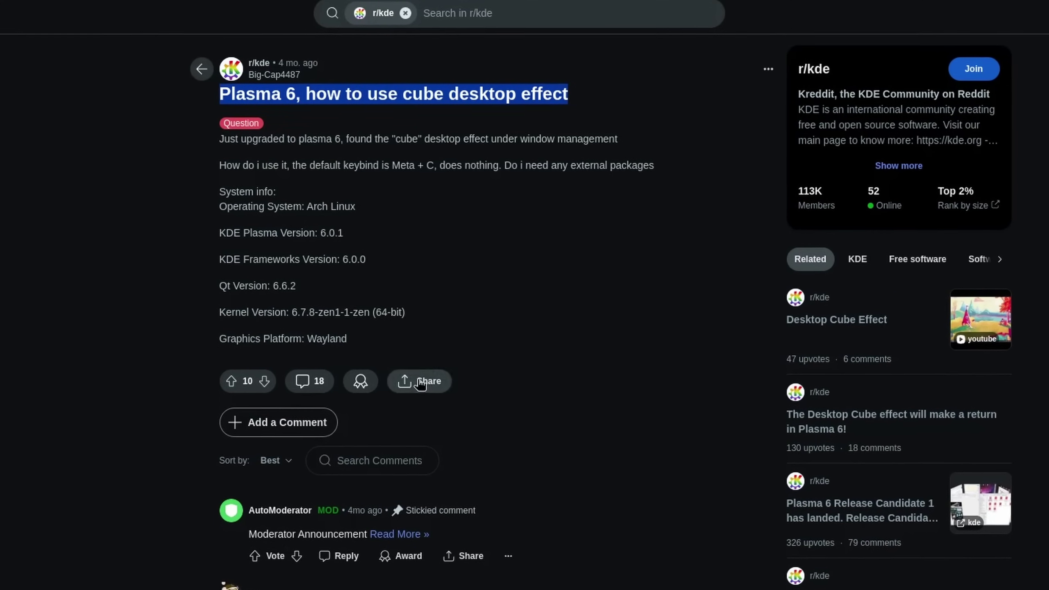
Step: Deselect the post title and read down the comments to the reply about needing four virtual desktops
{"action": "left_click", "coordinate": [582, 96]}
{"action": "scroll", "coordinate": [287, 495], "scroll_direction": "down", "scroll_amount": 3}
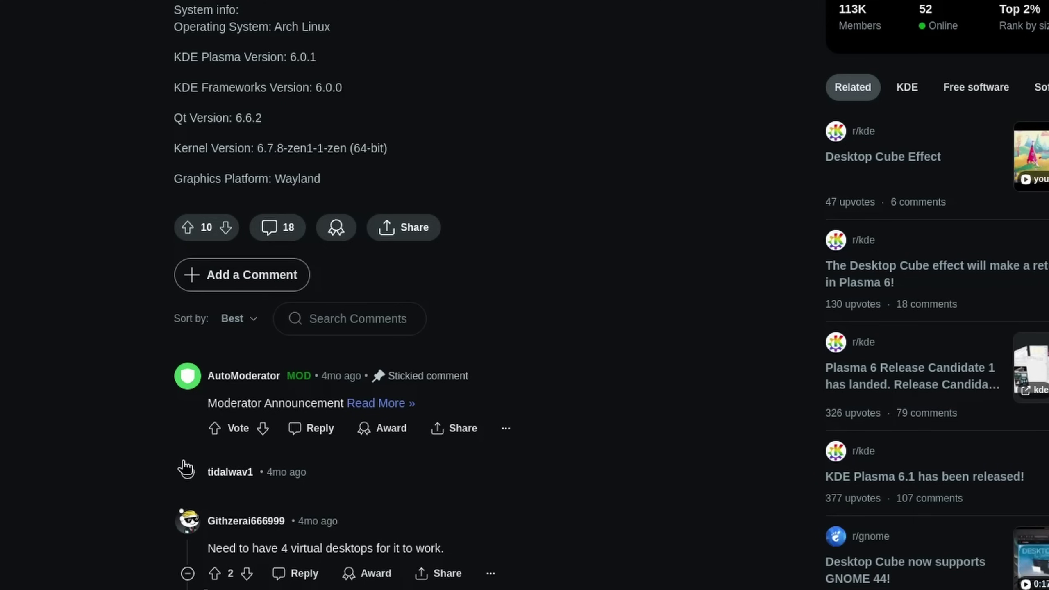
{"action": "scroll", "coordinate": [218, 452], "scroll_direction": "down", "scroll_amount": 5}
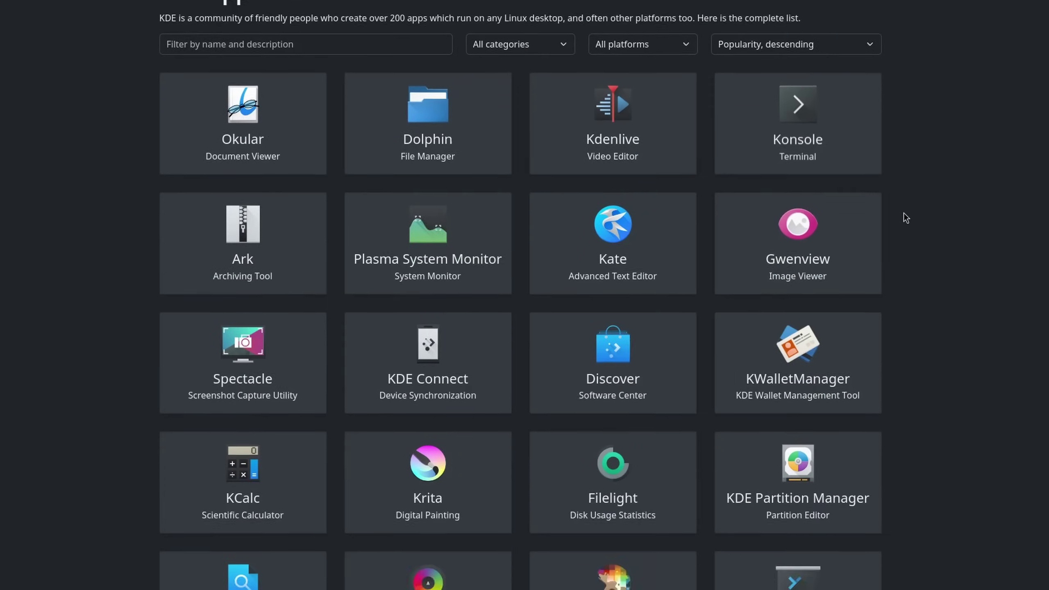
Step: Scroll the apps.kde.org grid from Okular and Dolphin down toward Skanlite and Sweeper
{"action": "scroll", "coordinate": [904, 213], "scroll_direction": "down", "scroll_amount": 15}
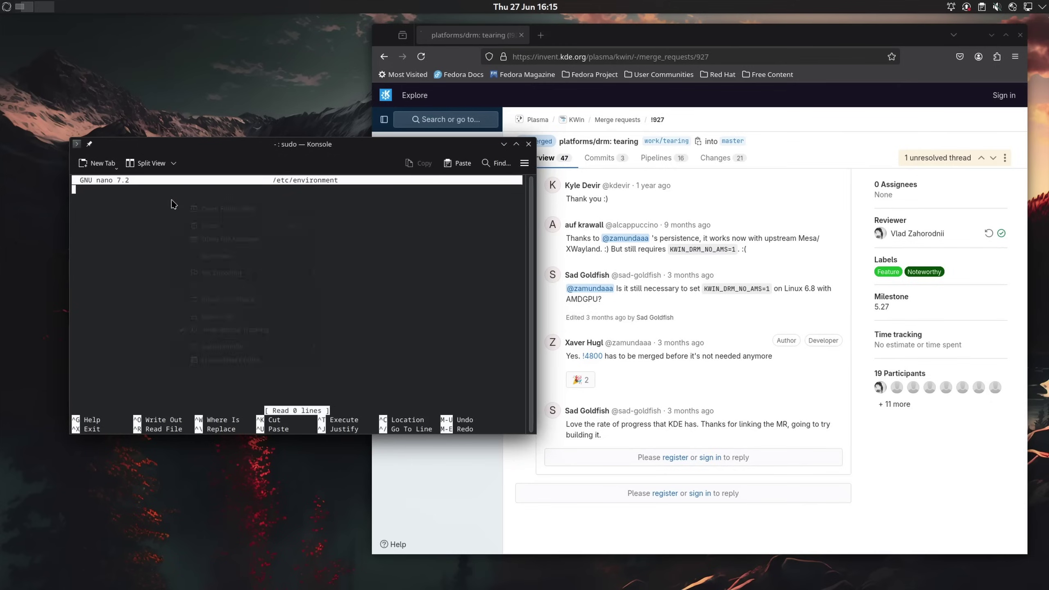
Step: Paste the copied text into nano in the terminal using the right-click menu
{"action": "right_click", "coordinate": [171, 203]}
{"action": "left_click", "coordinate": [211, 226]}
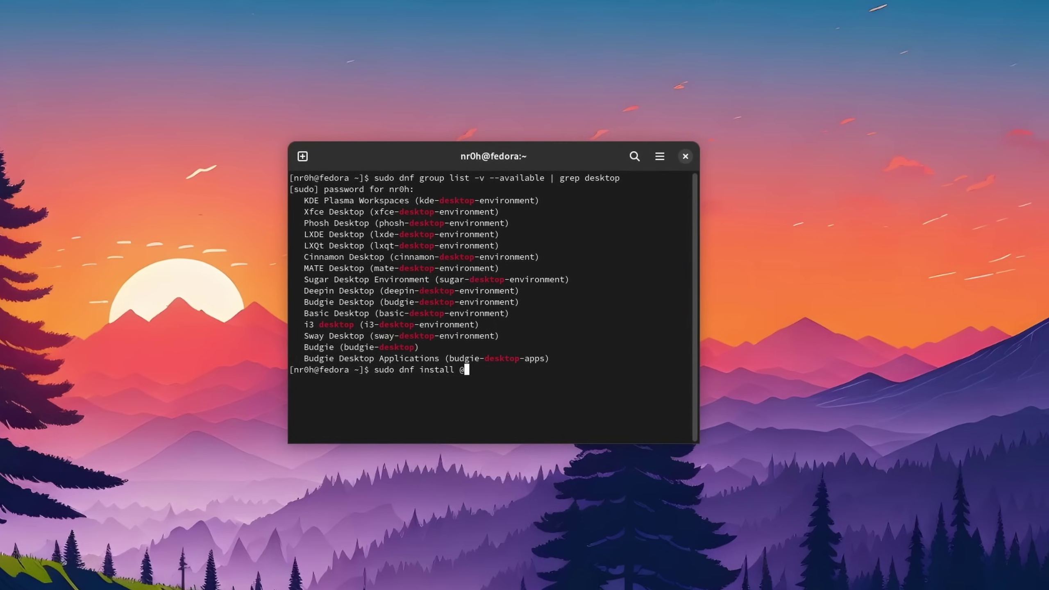
{"action": "type", "text": "@"}
{"action": "middle_click", "coordinate": [495, 374]}
{"action": "key", "text": "Return"}
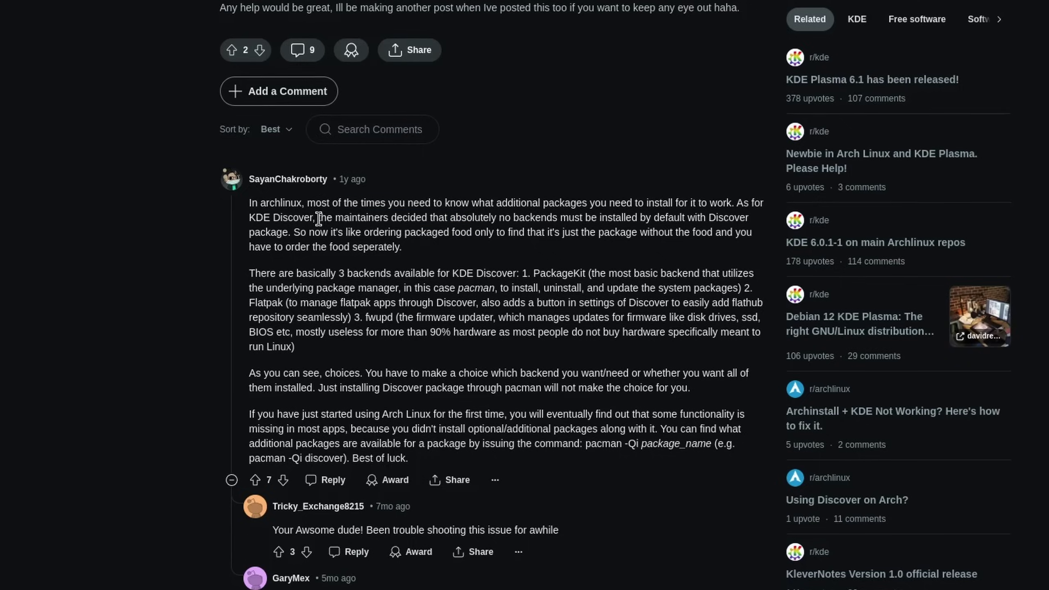
Step: Highlight the sentence about maintainers and Discover, then the comment calling GNOME strongly opinionated
{"action": "left_click_drag", "start_coordinate": [317, 218], "coordinate": [750, 218]}
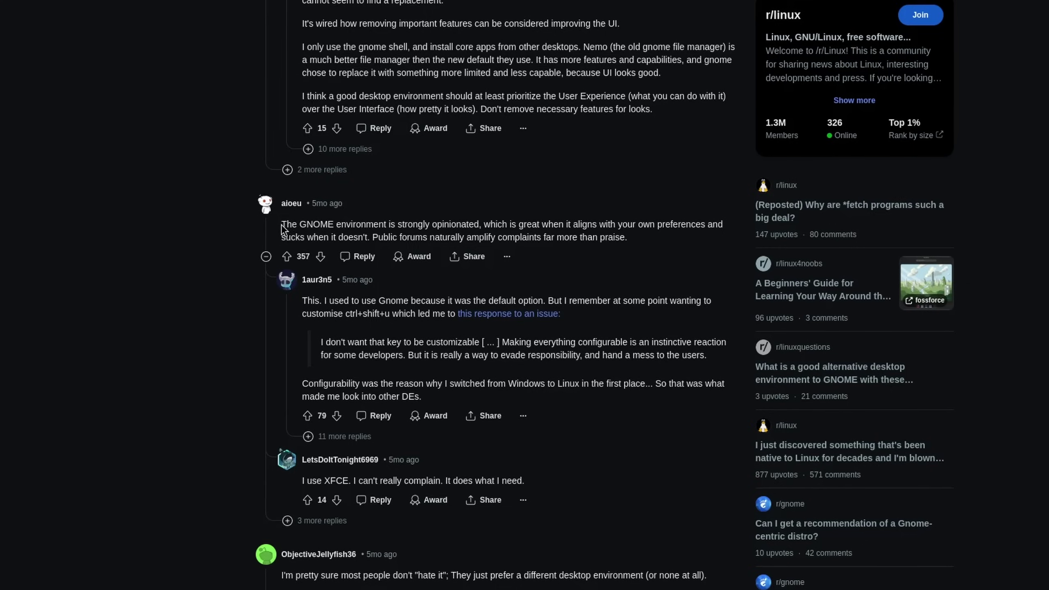
{"action": "left_click_drag", "start_coordinate": [280, 225], "coordinate": [481, 224]}
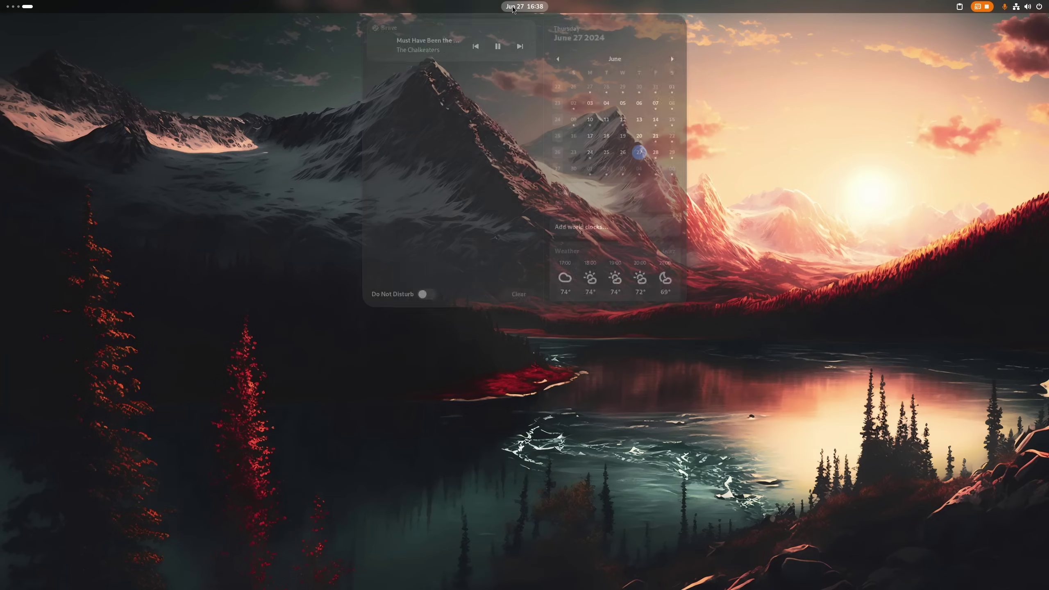
Step: Open the full weather forecast, then reopen the date panel and open the world clocks view
{"action": "left_click", "coordinate": [619, 264]}
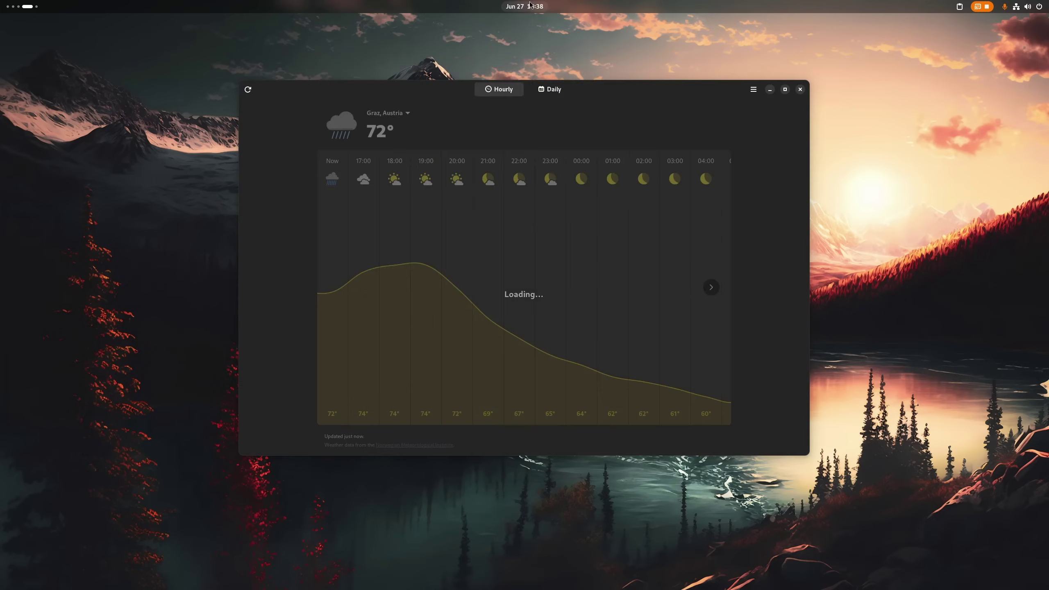
{"action": "key", "text": "super+v"}
{"action": "left_click", "coordinate": [619, 225]}
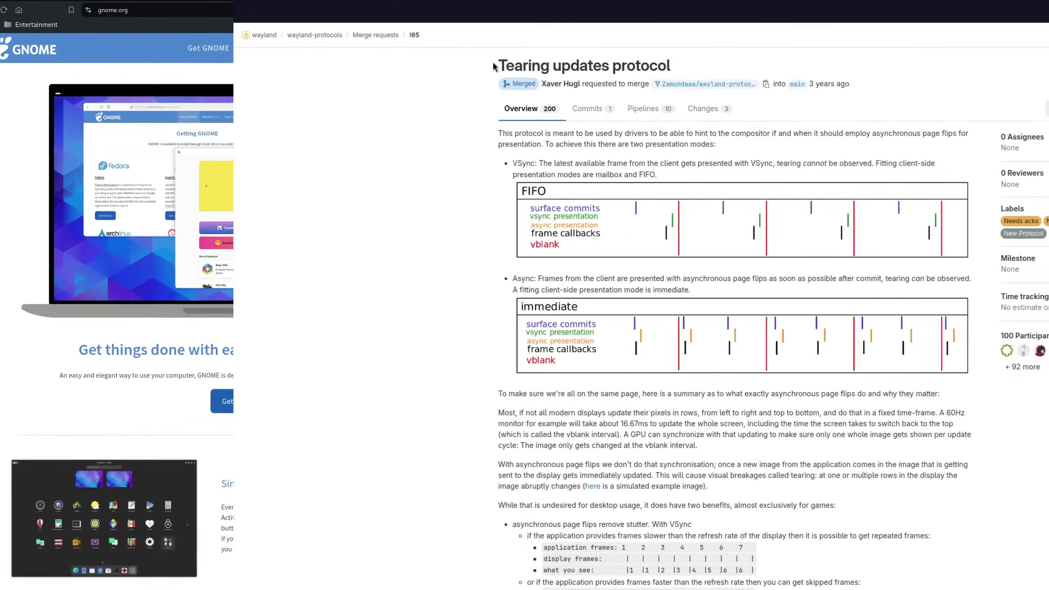
Step: Highlight the 'Tearing updates protocol' title, then highlight a short joke comment in the mutter issue
{"action": "left_click_drag", "start_coordinate": [264, 65], "coordinate": [496, 70]}
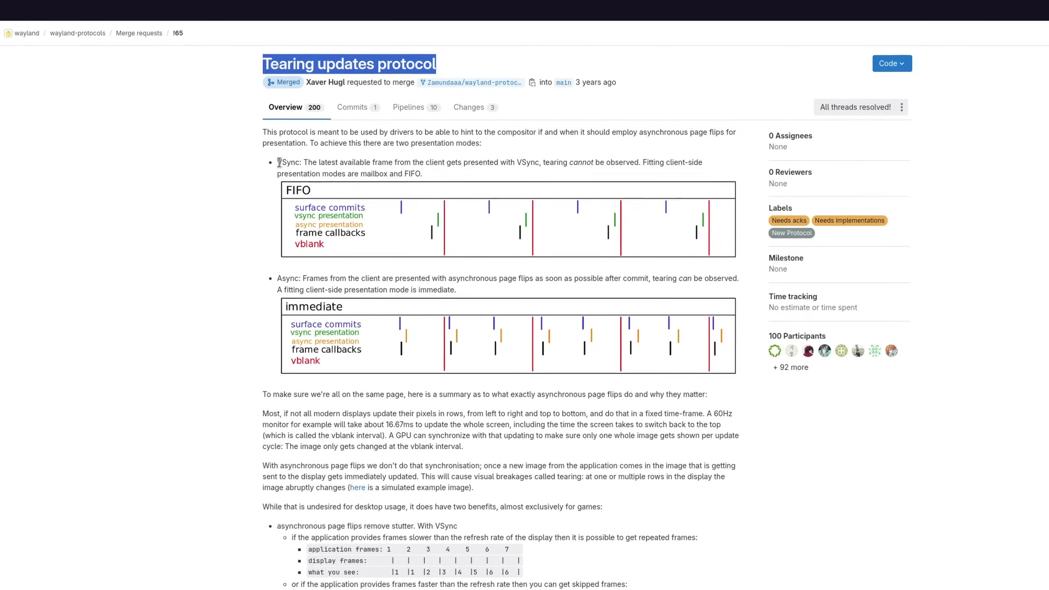
{"action": "scroll", "coordinate": [311, 161], "scroll_direction": "down", "scroll_amount": 3}
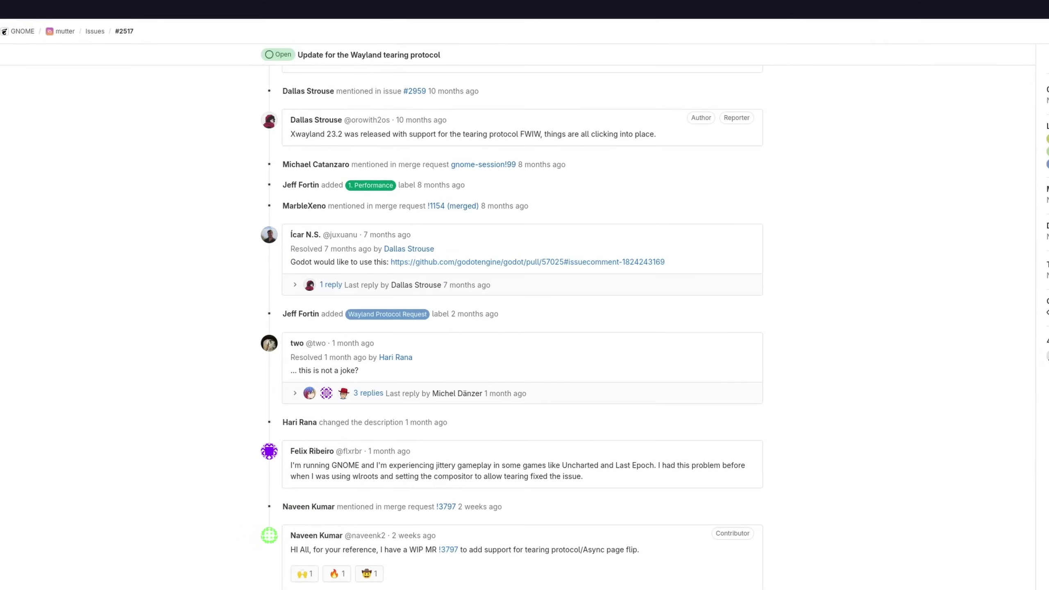
{"action": "left_click_drag", "start_coordinate": [284, 339], "coordinate": [368, 340]}
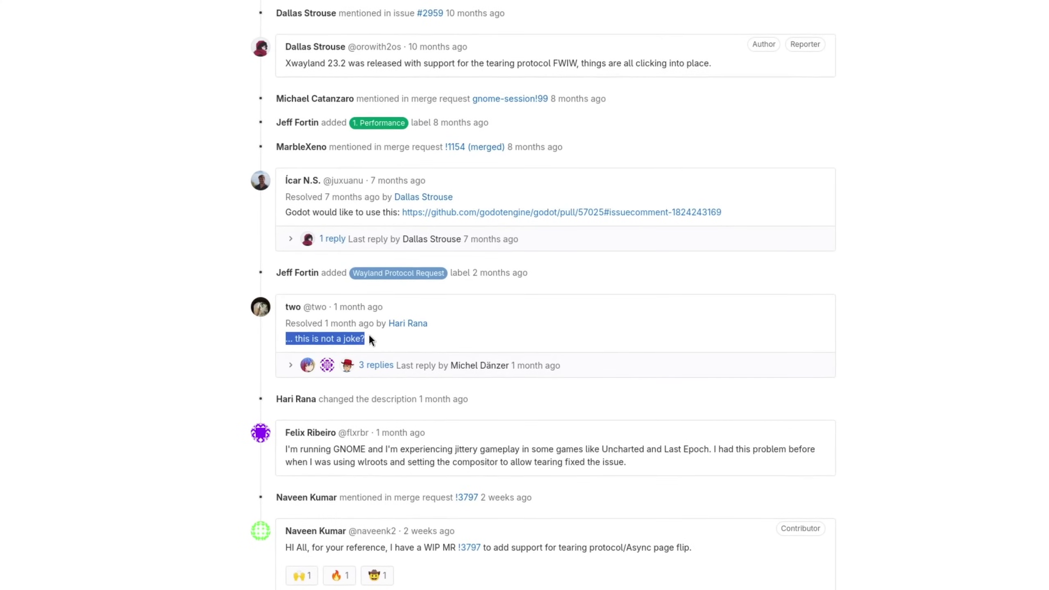
{"action": "left_click_drag", "start_coordinate": [211, 281], "coordinate": [364, 280]}
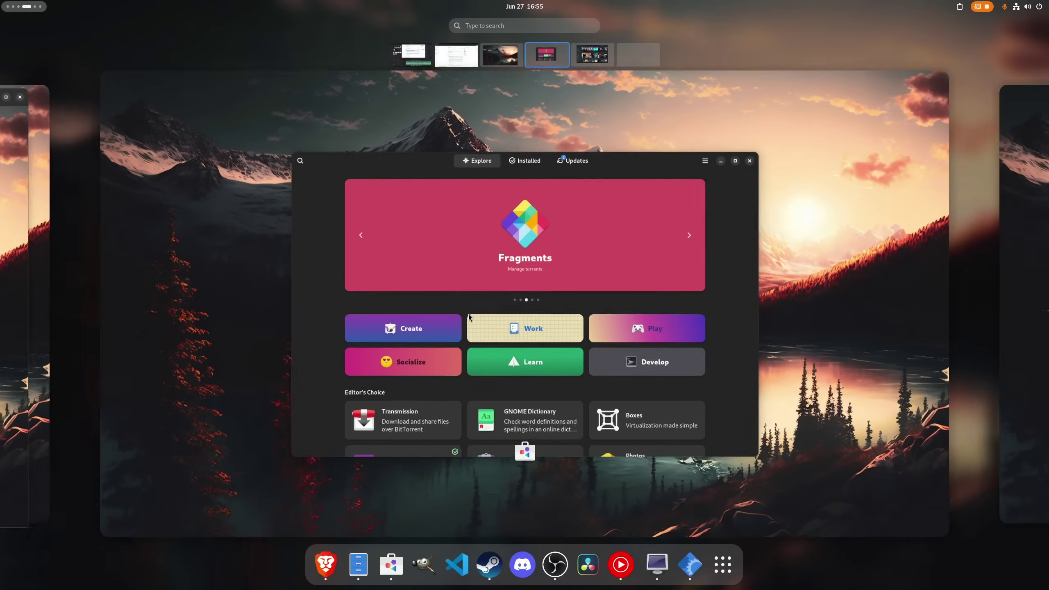
Step: Bring the GNOME Software Explore window into focus from the Activities overview
{"action": "scroll", "coordinate": [468, 314], "scroll_direction": "down", "scroll_amount": 1}
{"action": "scroll", "coordinate": [472, 313], "scroll_direction": "up", "scroll_amount": 1}
{"action": "left_click", "coordinate": [472, 313]}
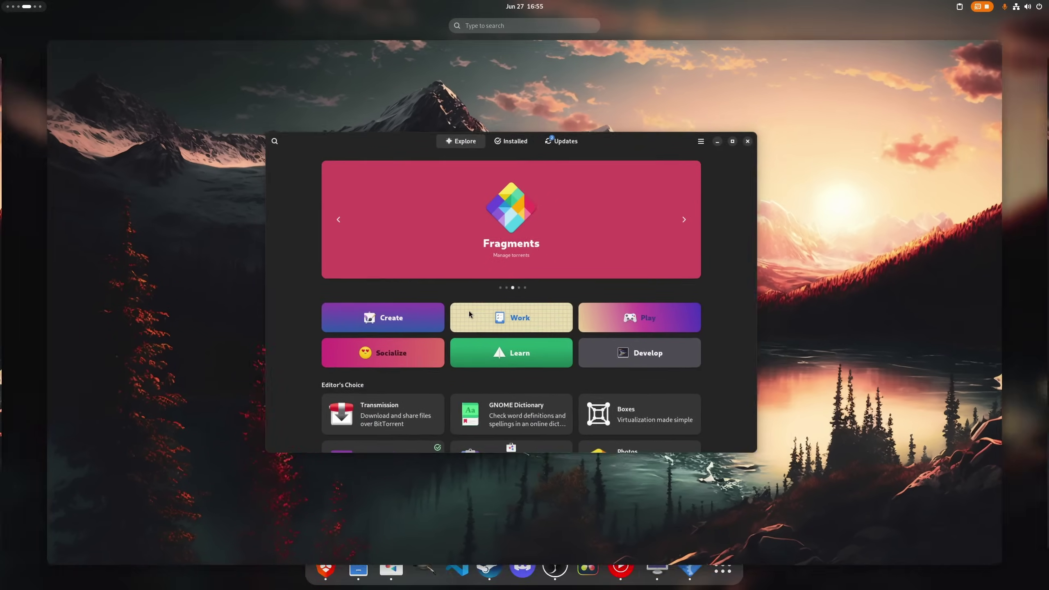
Step: Open the Add Wayland DRM lease protocol support request and lower font scaling to 0.94
{"action": "key", "text": "super"}
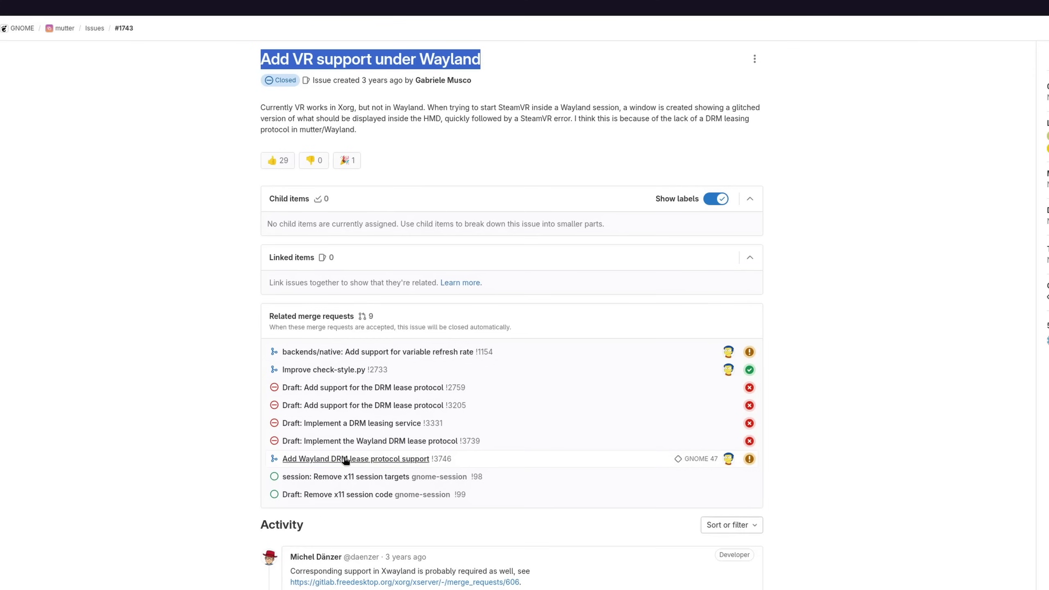
{"action": "key", "text": "Return"}
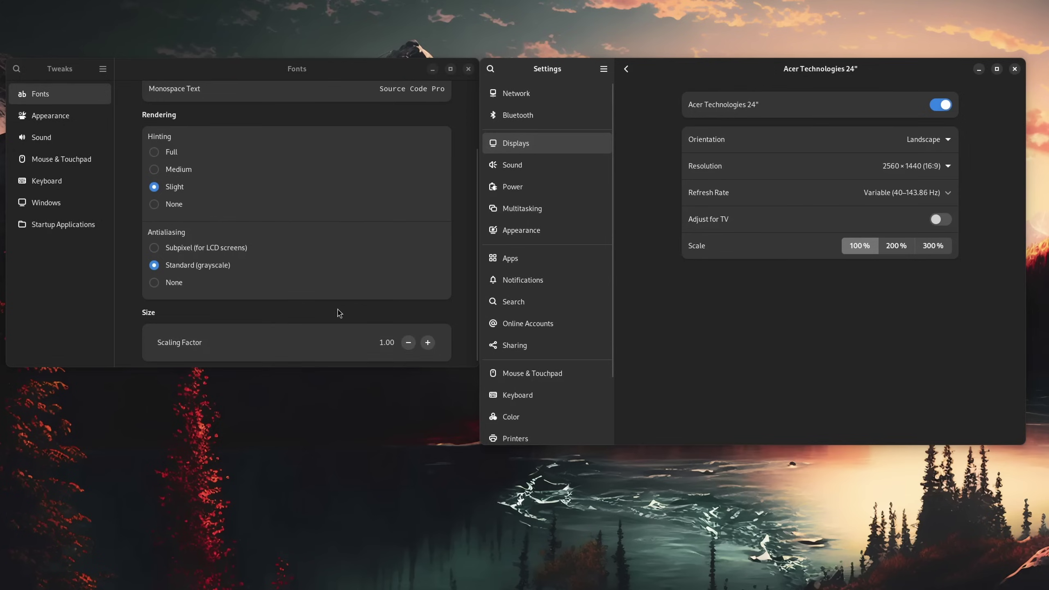
{"action": "left_click", "coordinate": [407, 343]}
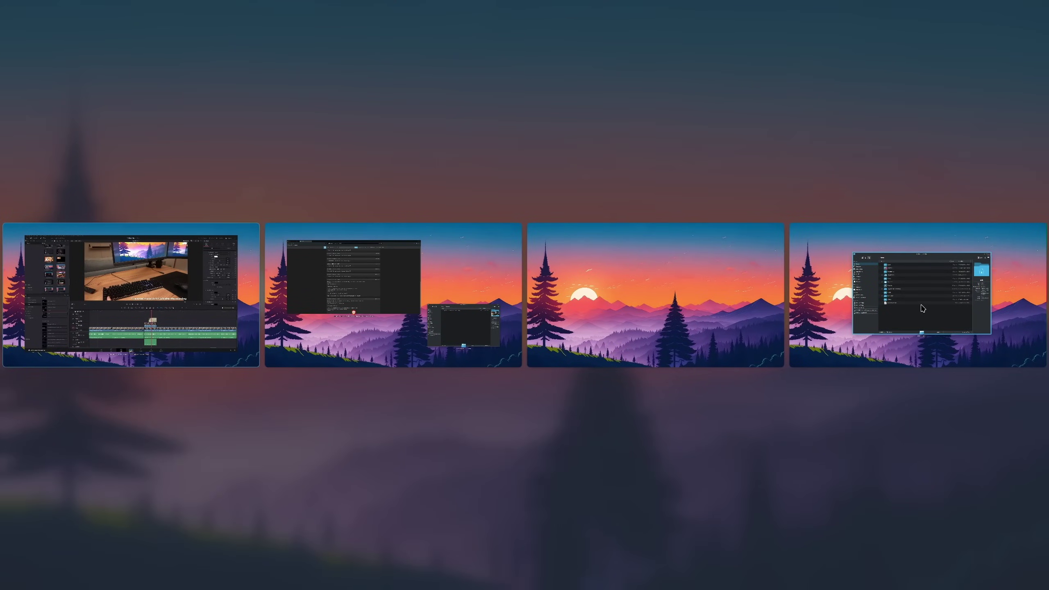
Step: Drag the file manager thumbnail onto desktop 3 and the browser thumbnail onto desktop 4
{"action": "left_click_drag", "start_coordinate": [923, 309], "coordinate": [646, 283]}
{"action": "left_click_drag", "start_coordinate": [413, 272], "coordinate": [872, 318]}
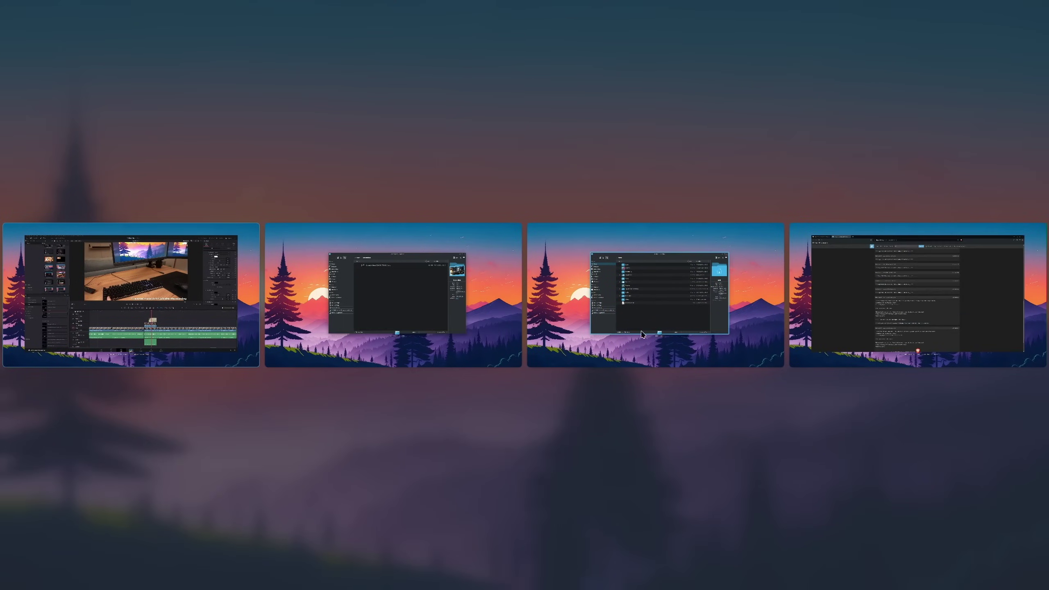